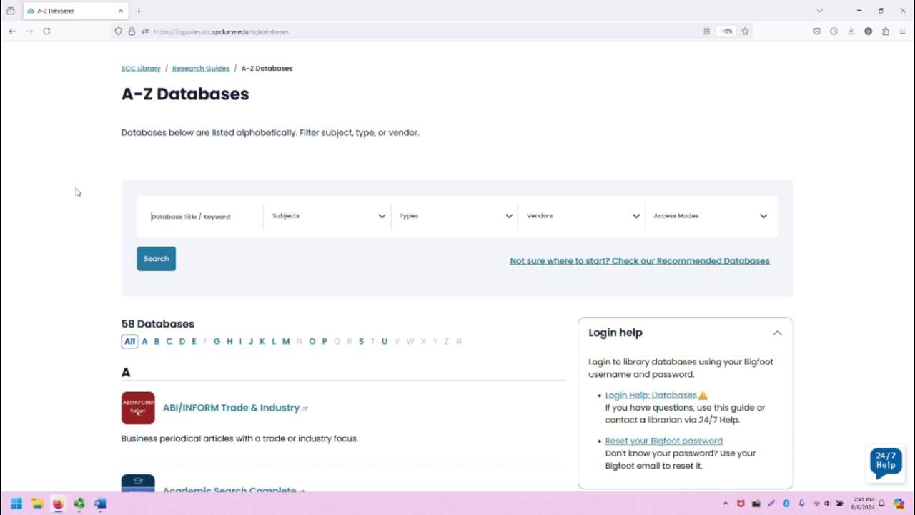
Filter the A-Z database list to the letter S and open ScienceDirect: Health & Life Sciences
left_click(361, 343)
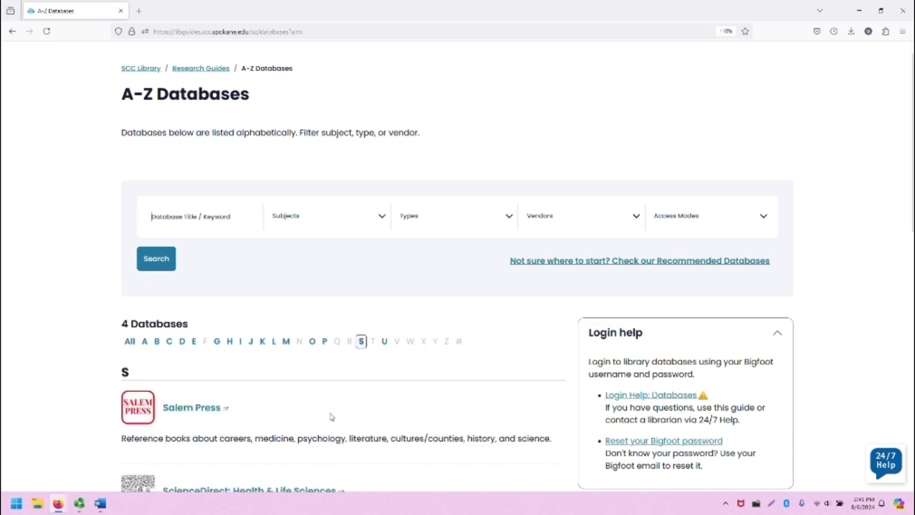
scroll(330, 417, "down", 2)
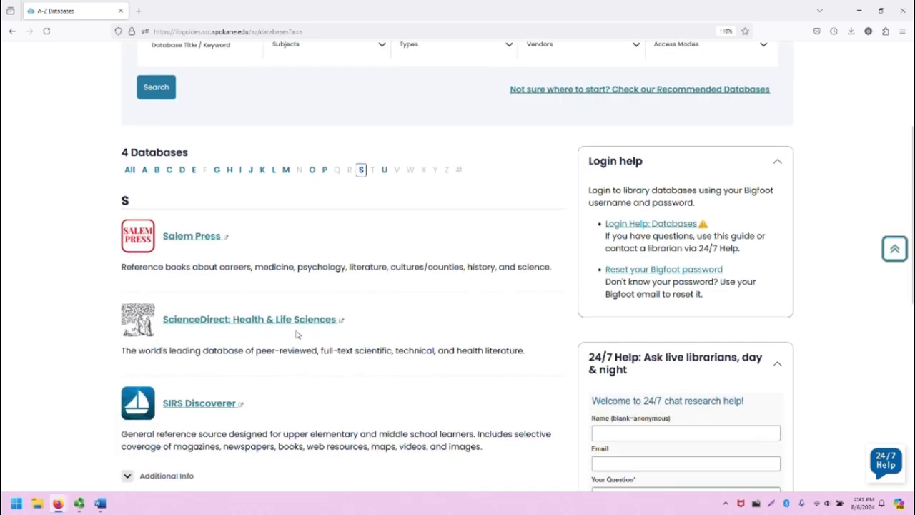
left_click(277, 321)
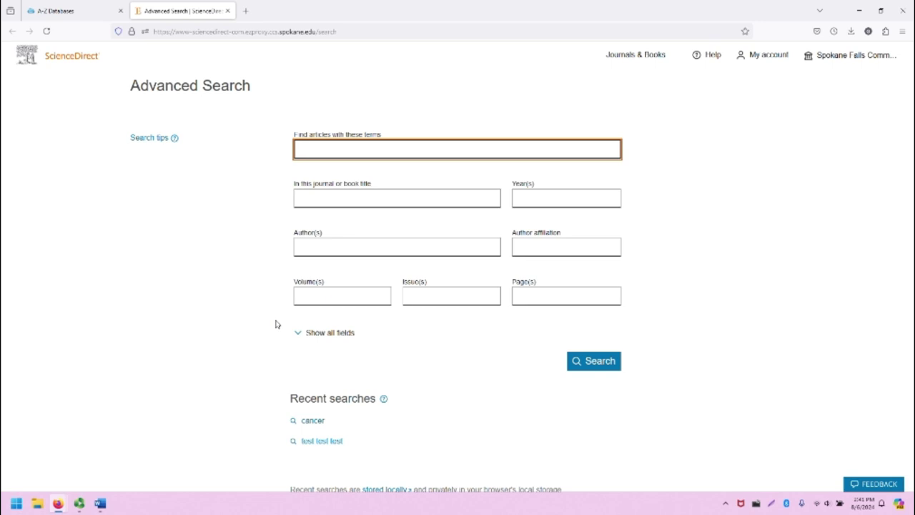
Look over the Advanced Search form, checking the search terms, journal or book title, year, author, affiliation and volume fields
left_click(97, 245)
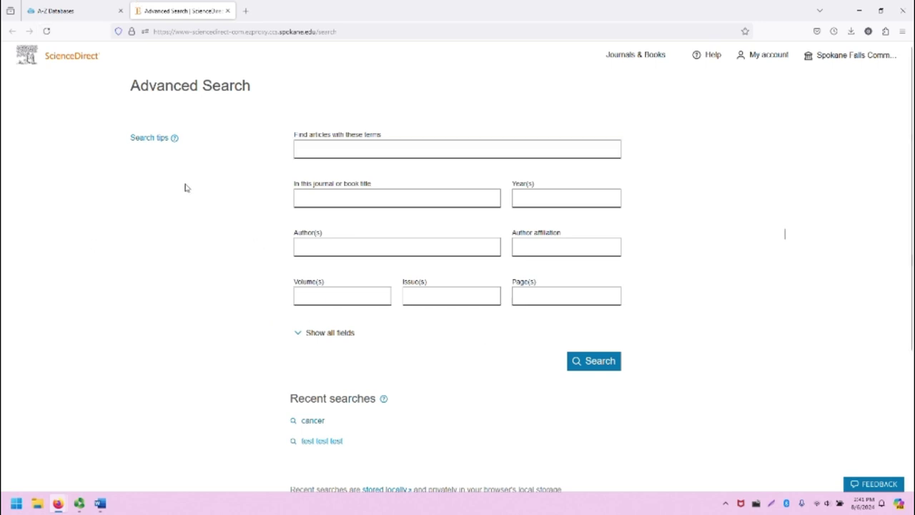
left_click_drag(190, 85, 267, 98)
left_click(269, 99)
scroll(316, 180, "down", 1)
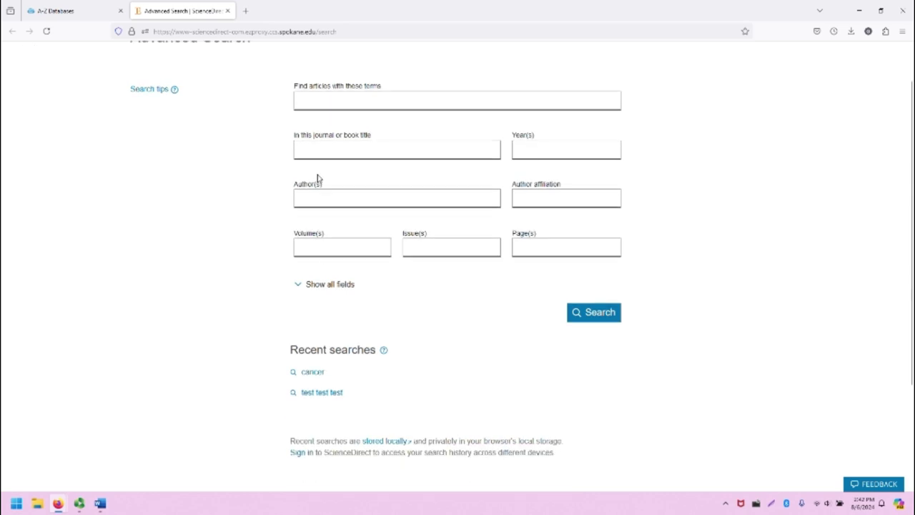
scroll(315, 180, "up", 1)
left_click(337, 148)
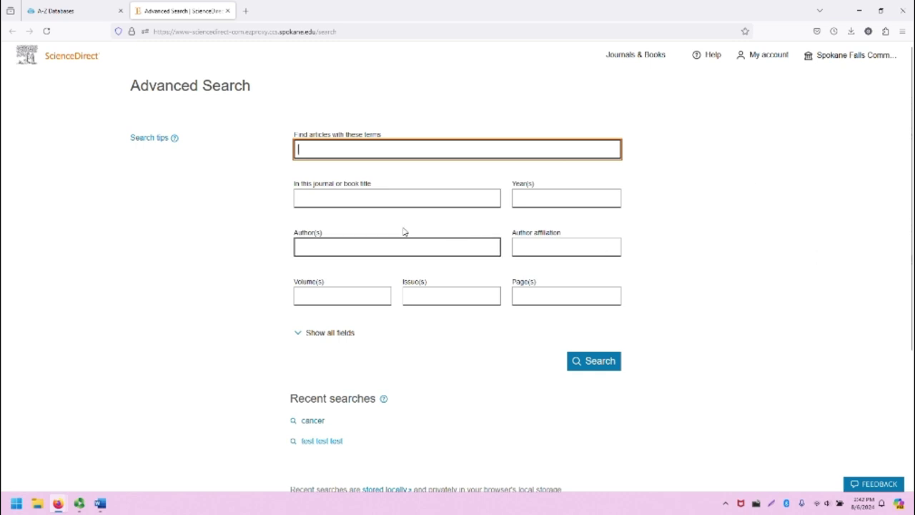
left_click(401, 198)
left_click(584, 205)
left_click(447, 241)
left_click(580, 248)
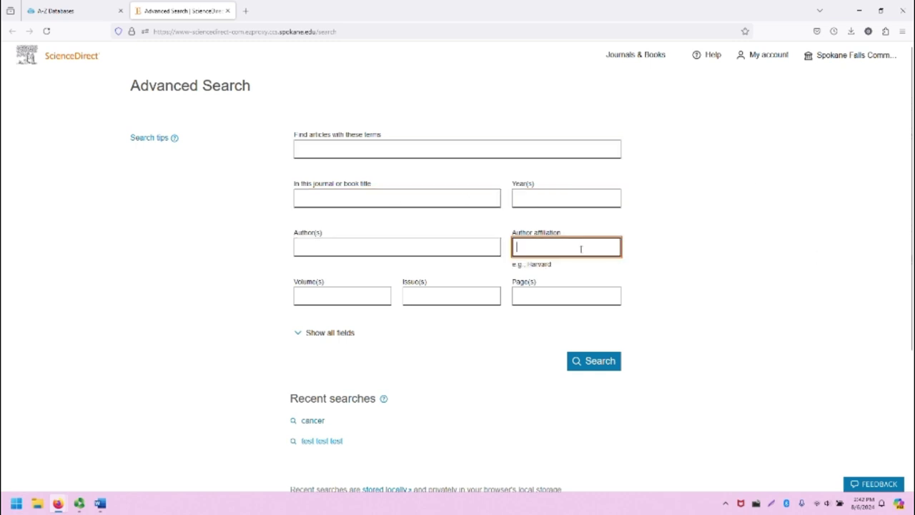
left_click(343, 295)
left_click(261, 293)
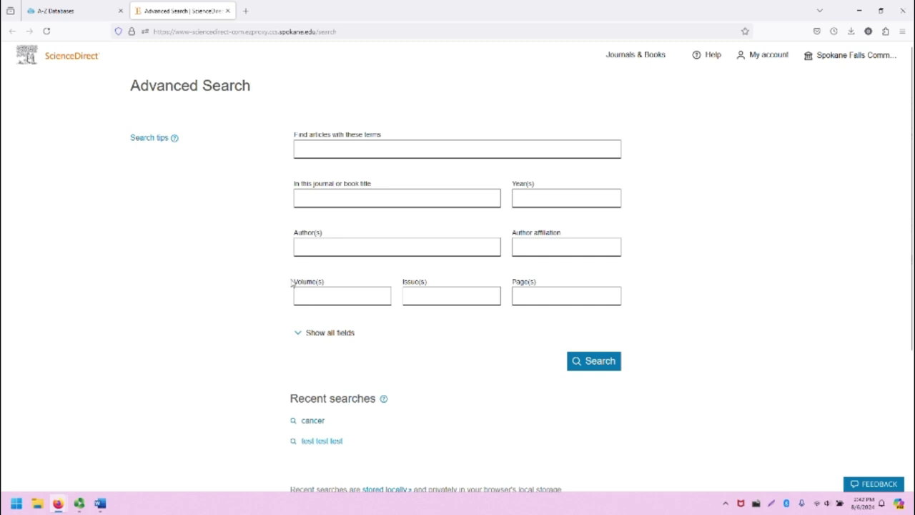
Show all advanced search fields and review the additional keyword, title, references and ISSN or ISBN fields plus the recent searches
left_click(316, 334)
scroll(272, 295, "down", 1)
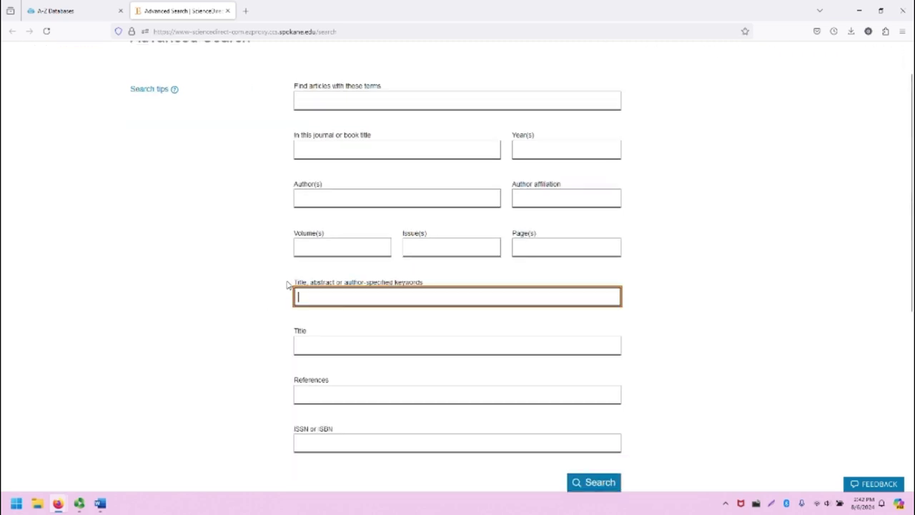
scroll(286, 284, "down", 1)
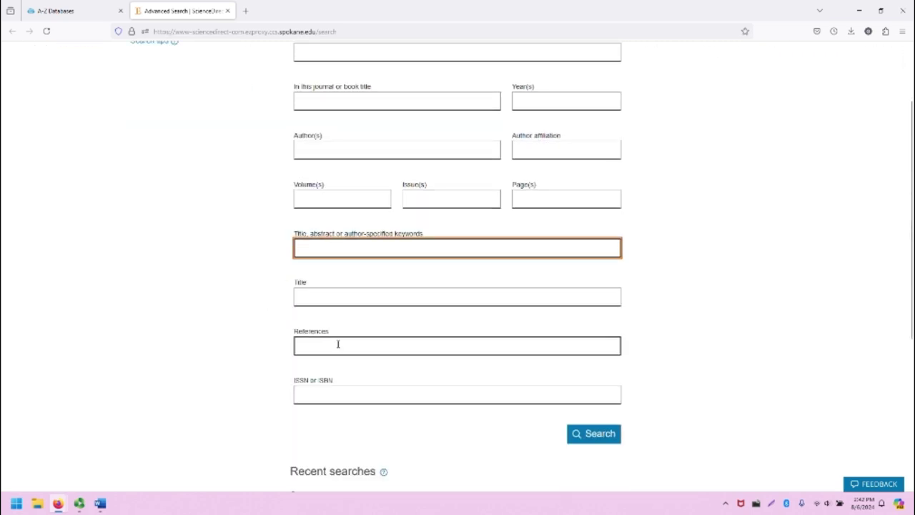
scroll(333, 346, "down", 3)
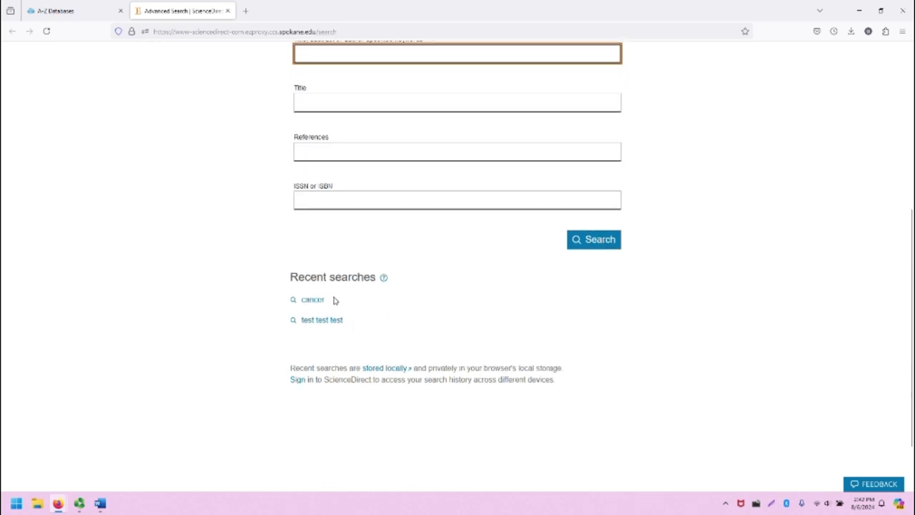
scroll(308, 300, "down", 1)
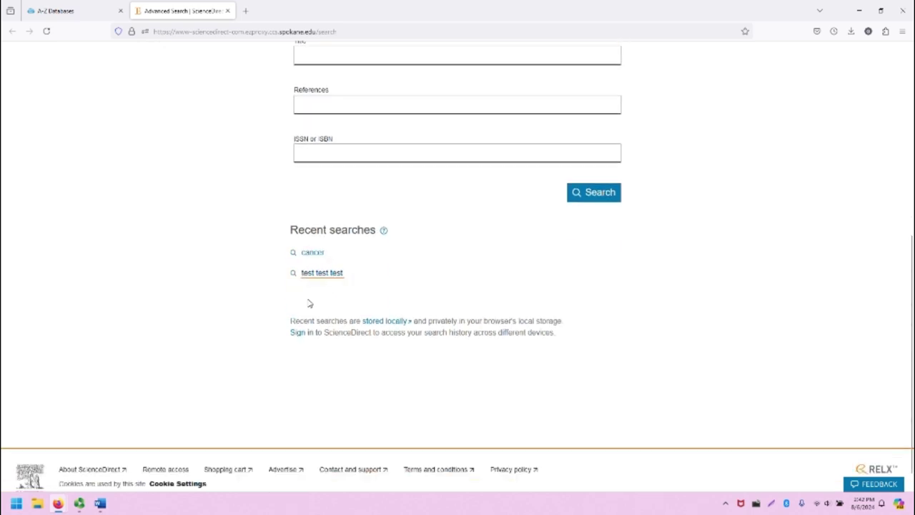
scroll(183, 324, "up", 1)
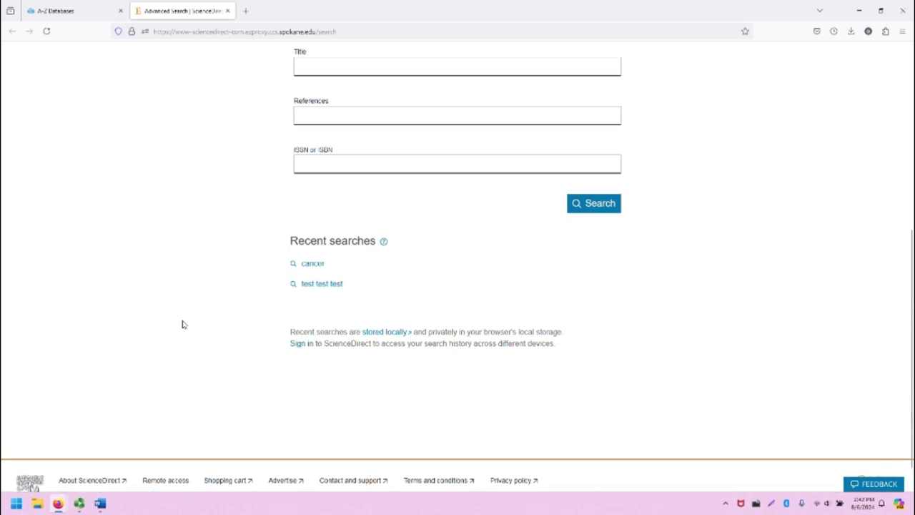
scroll(235, 313, "up", 5)
scroll(249, 310, "down", 2)
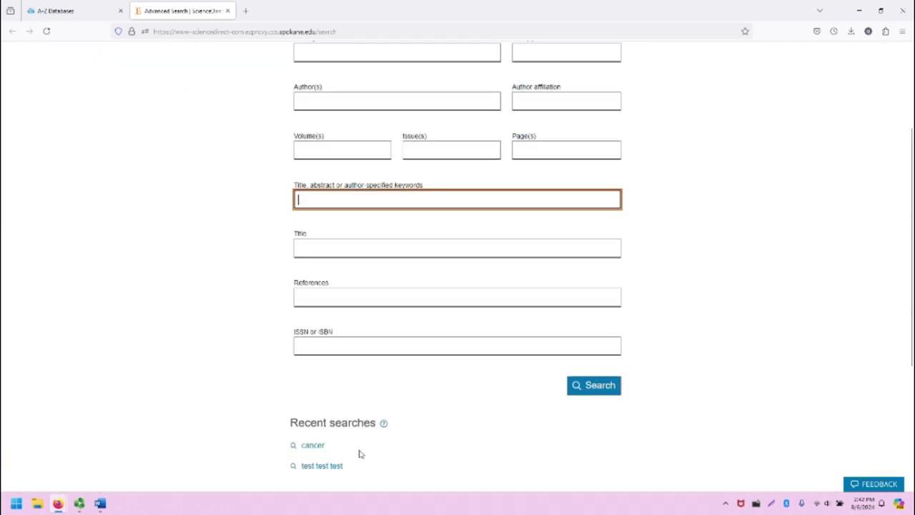
scroll(334, 446, "up", 2)
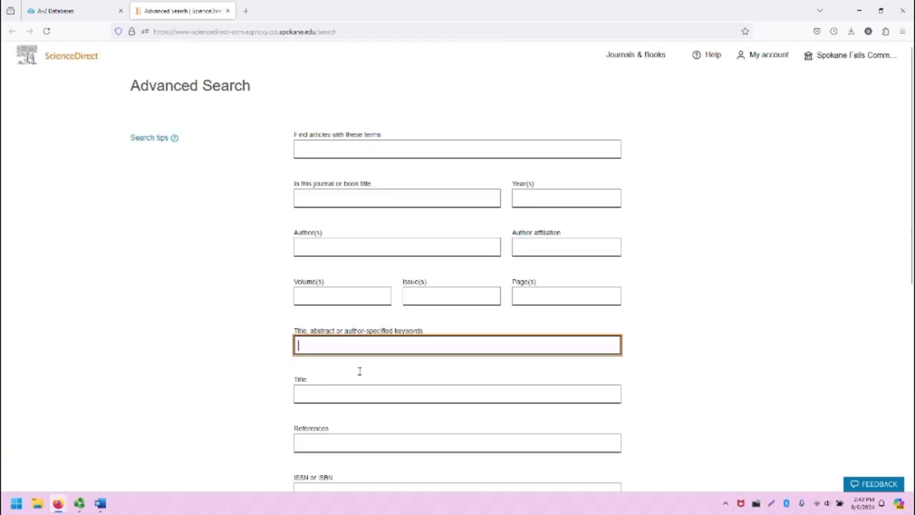
Search for articles with the term "cancer", leaving the other advanced search fields empty
left_click(344, 156)
type("cancer")
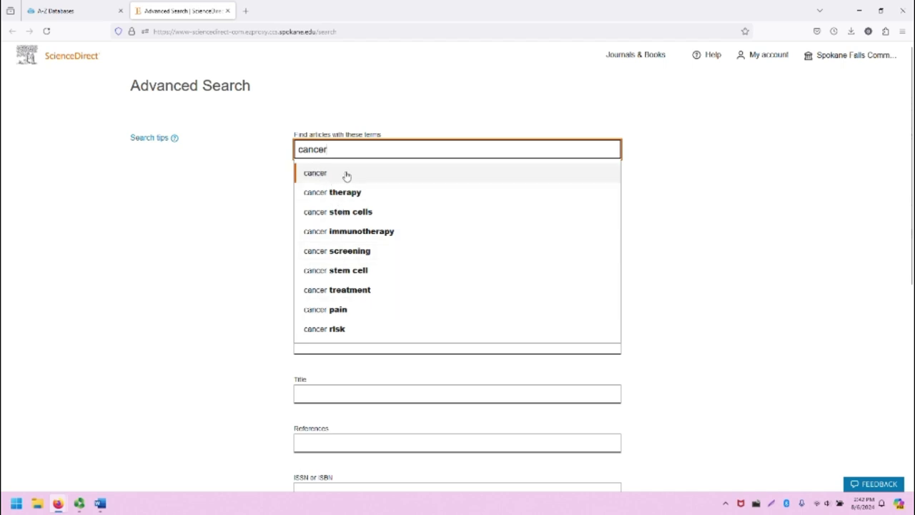
left_click(248, 196)
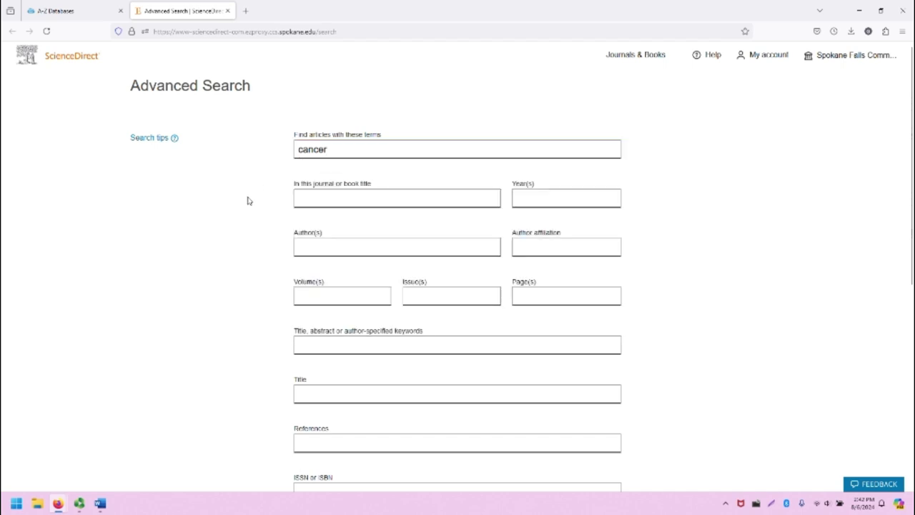
scroll(247, 200, "down", 3)
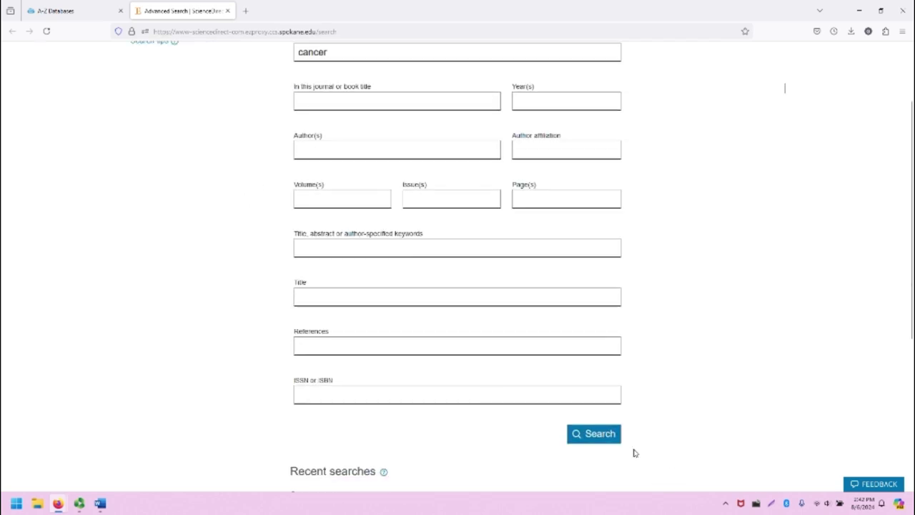
left_click(606, 437)
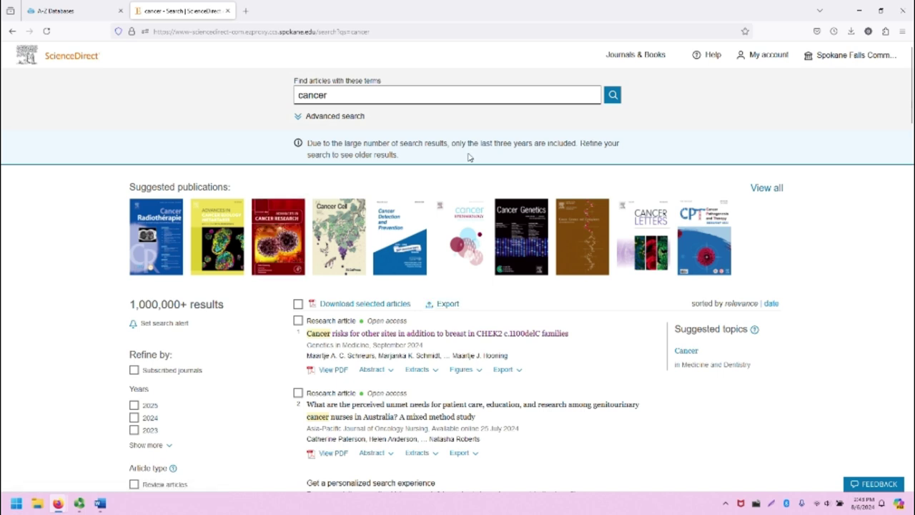
Read the notice about the years included in the results and open the full list of suggested publications
left_click_drag(470, 157, 306, 146)
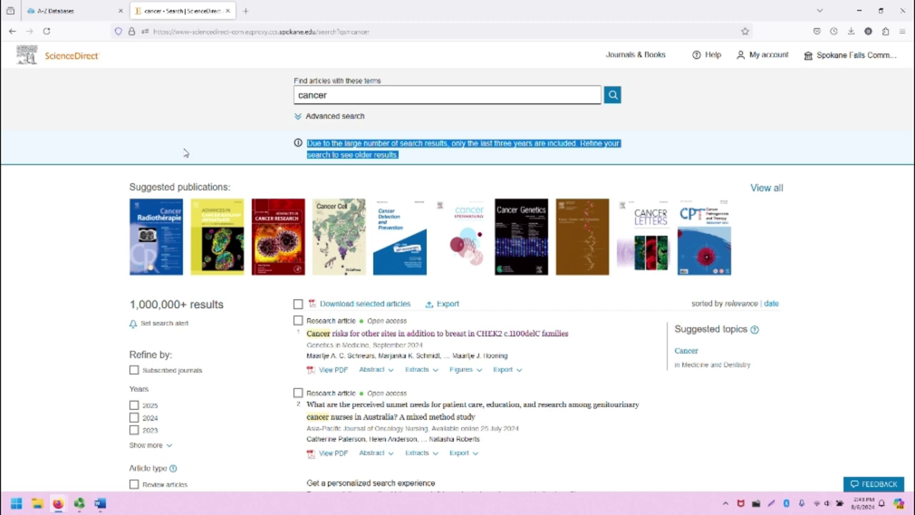
left_click(6, 282)
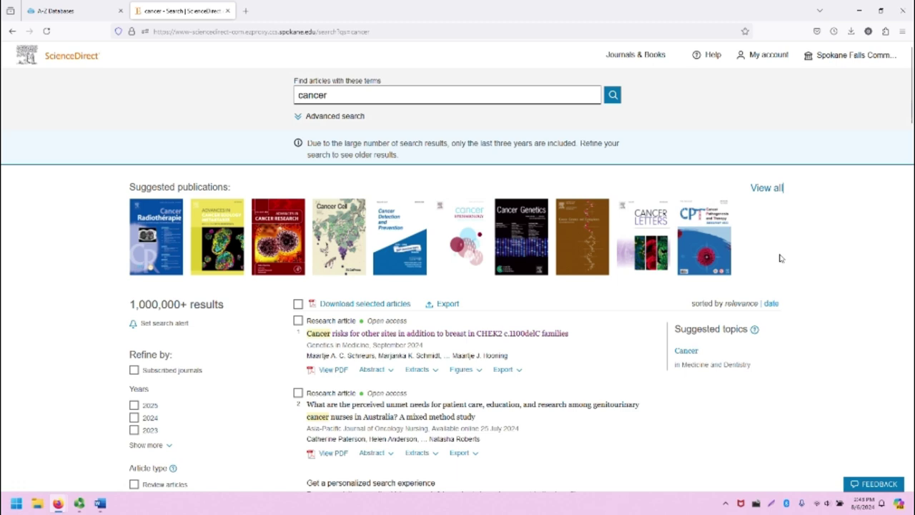
left_click(763, 191)
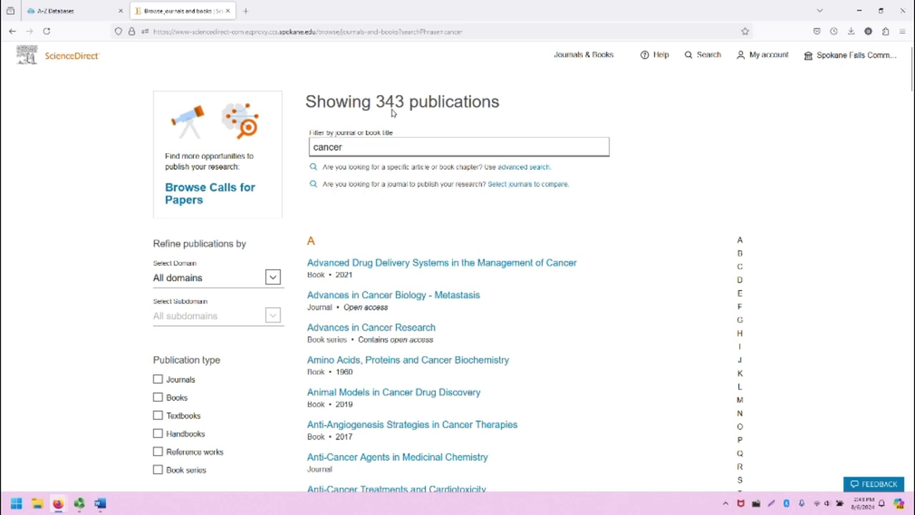
Look through the list of cancer publications and its refine options, and return to the article search results
left_click_drag(373, 95, 517, 94)
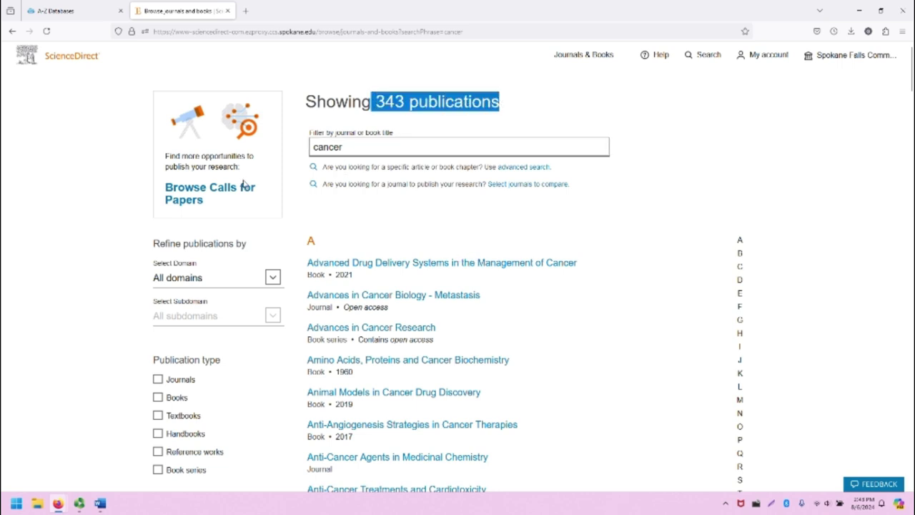
left_click(30, 244)
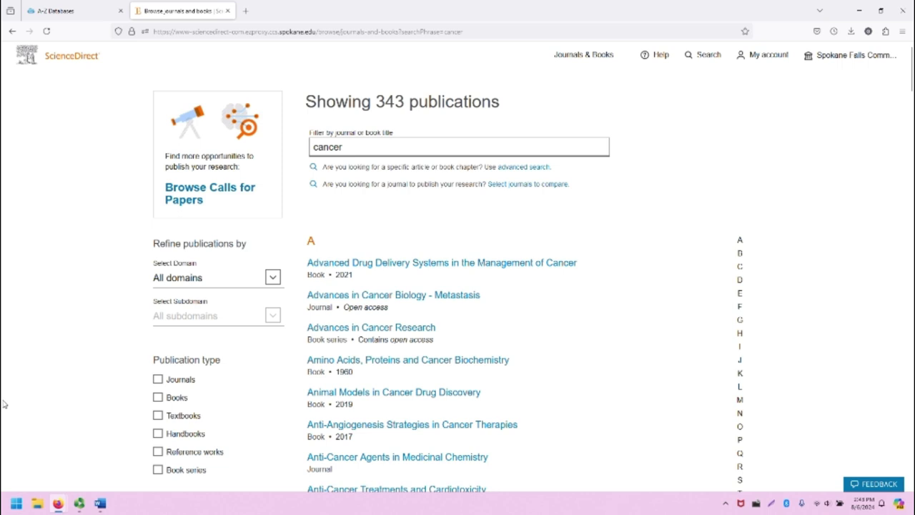
scroll(5, 404, "down", 3)
scroll(4, 404, "down", 3)
scroll(31, 405, "up", 6)
key("Return")
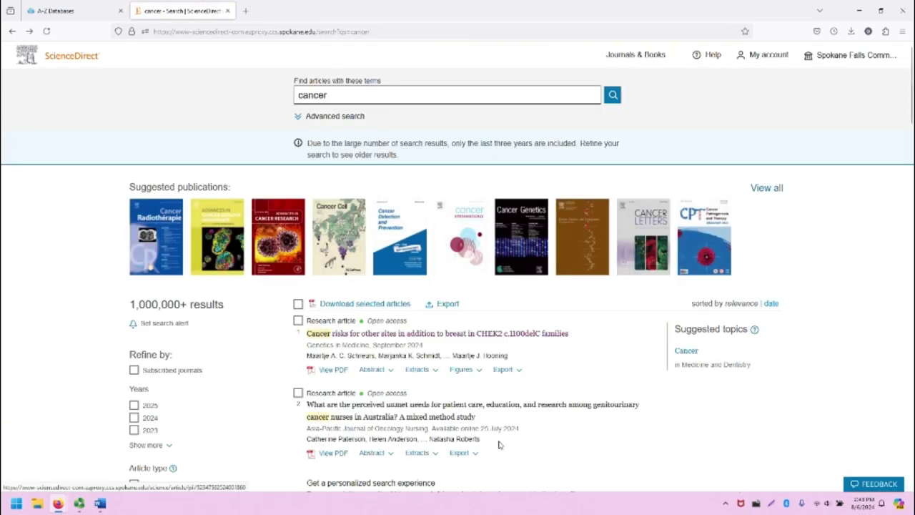
Examine the cancer results page, including the refine filters, search alert option, sorting and suggested topics
scroll(112, 354, "down", 2)
scroll(113, 354, "down", 4)
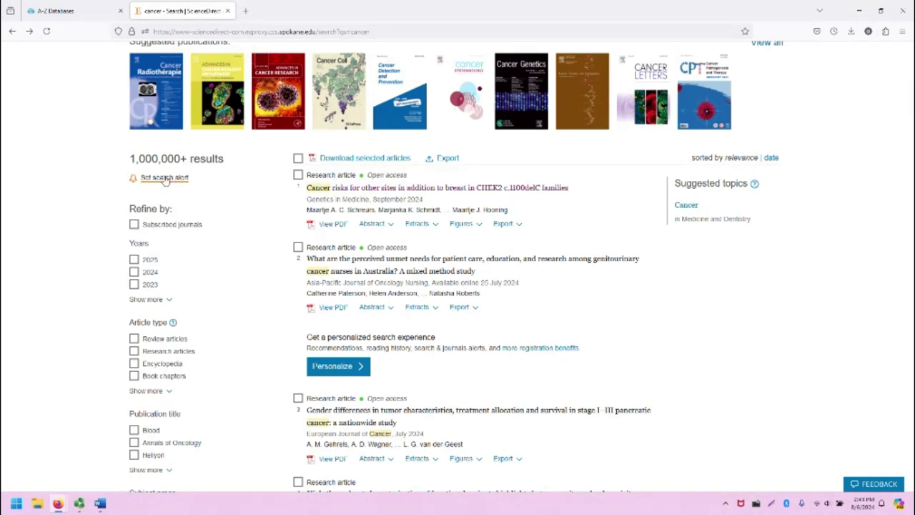
scroll(179, 208, "up", 1)
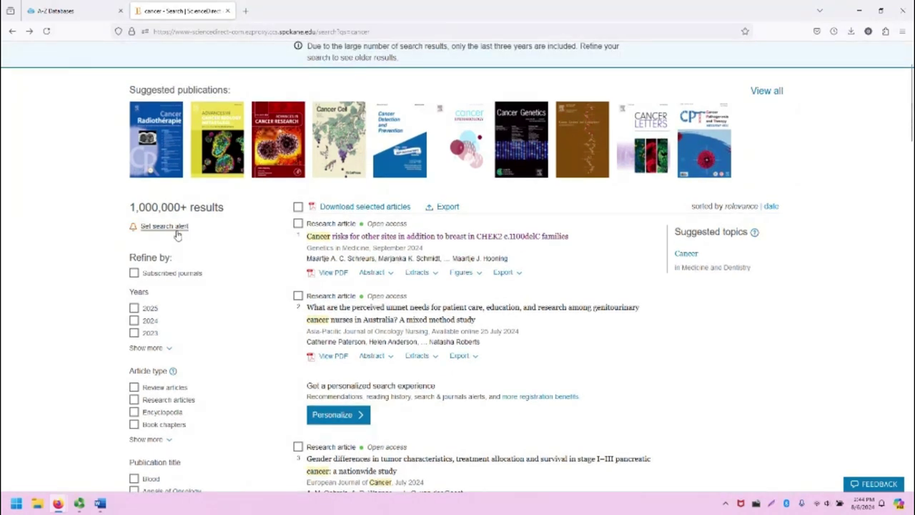
scroll(619, 351, "up", 2)
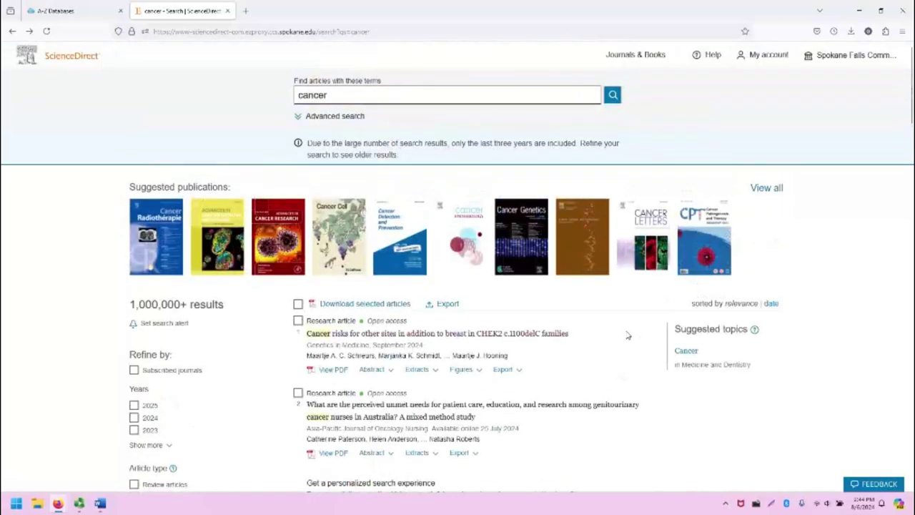
scroll(725, 231, "down", 2)
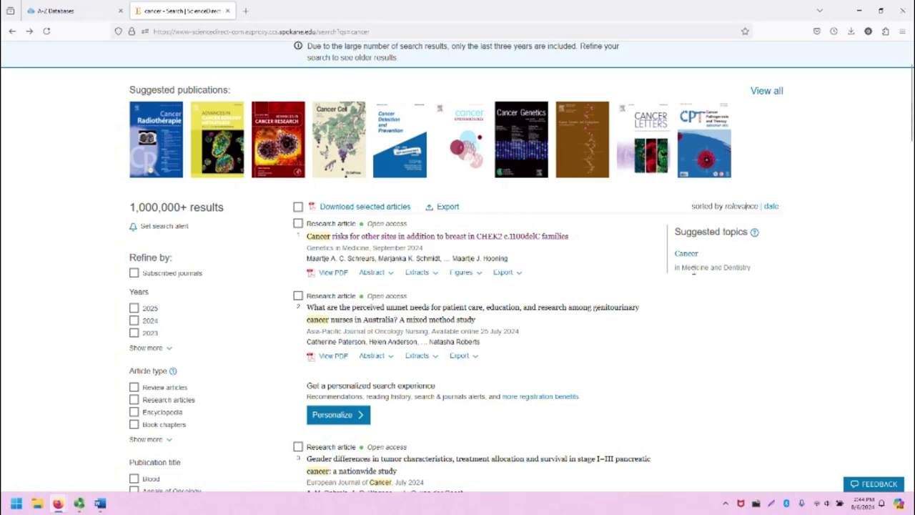
left_click_drag(680, 231, 748, 231)
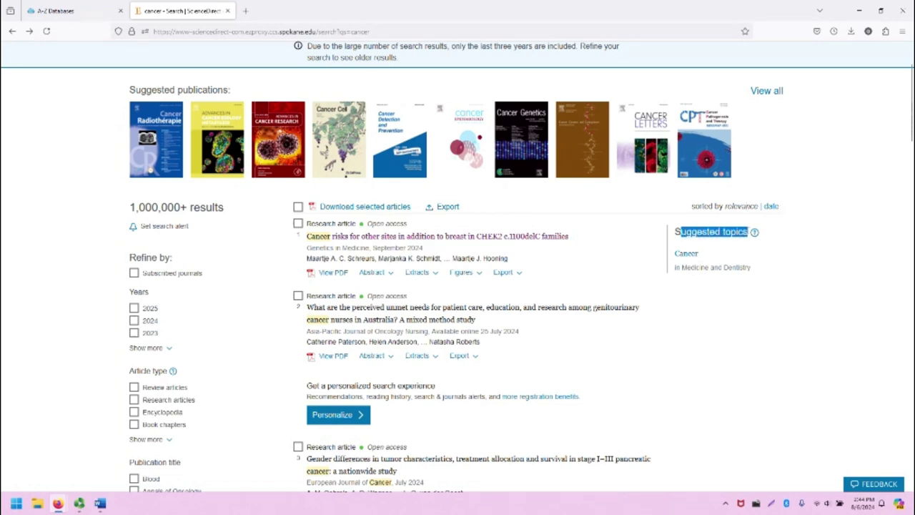
left_click(755, 277)
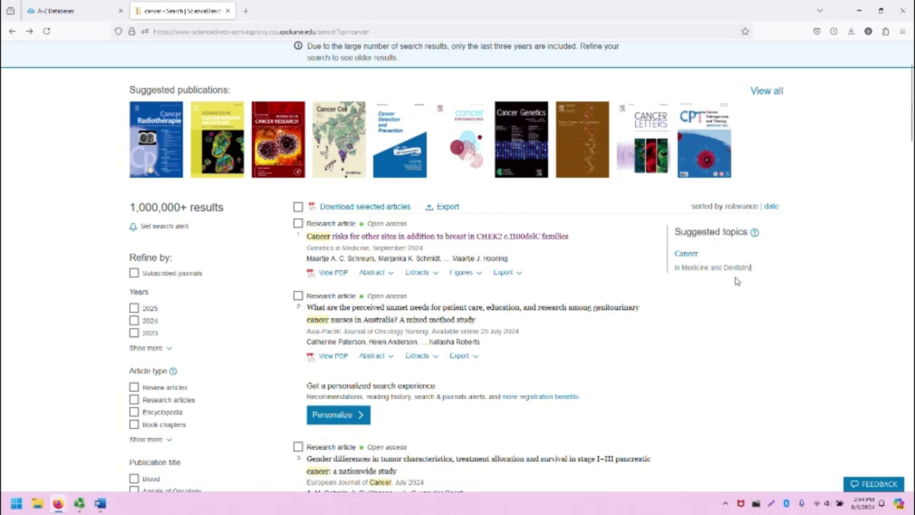
left_click(682, 292)
Examine the article type and open access labels of the first search result
left_click_drag(307, 224, 353, 223)
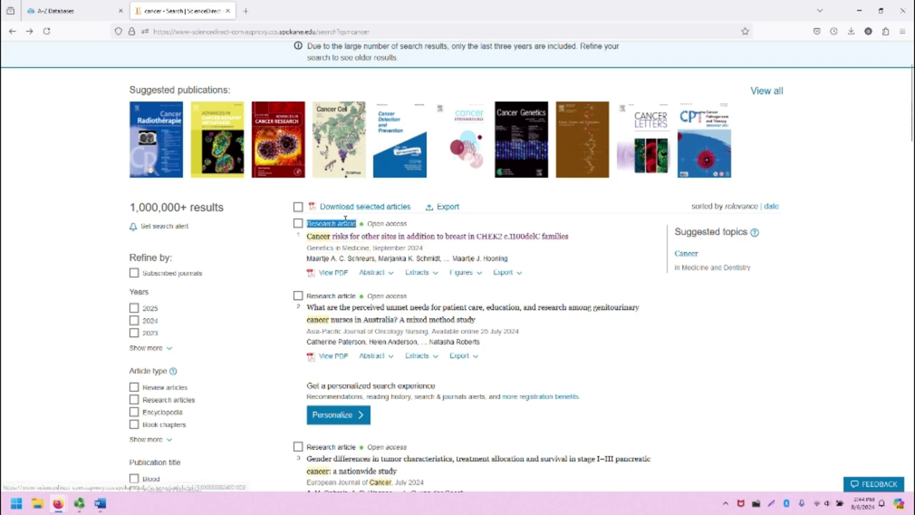
left_click(350, 224)
left_click_drag(406, 224, 374, 224)
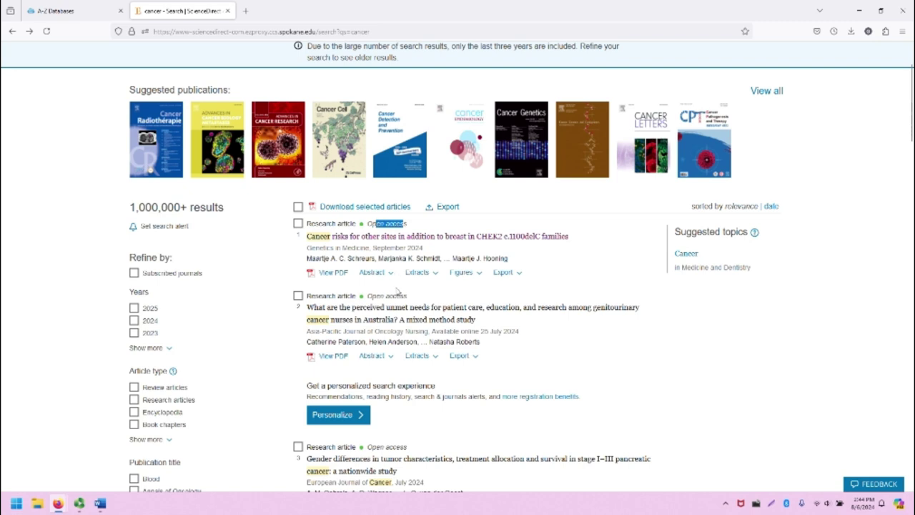
left_click(426, 252)
Preview the first result's extracts, hide them again, and show its figures
left_click(434, 275)
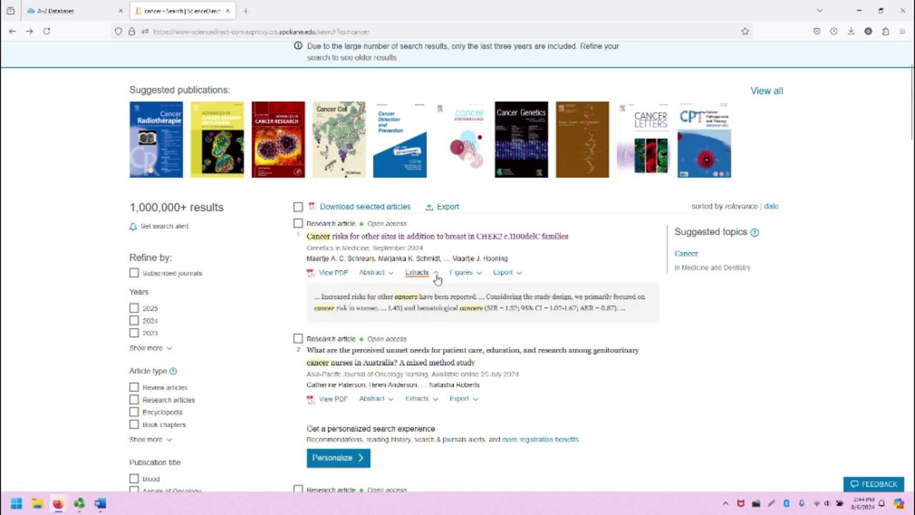
left_click(435, 274)
left_click(478, 275)
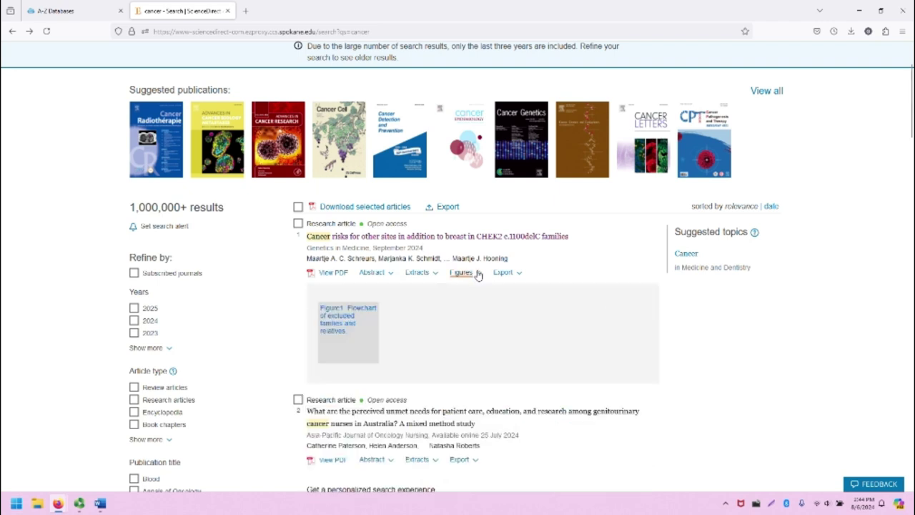
Hide the first result's figures, and show its export options before collapsing them again
left_click(478, 275)
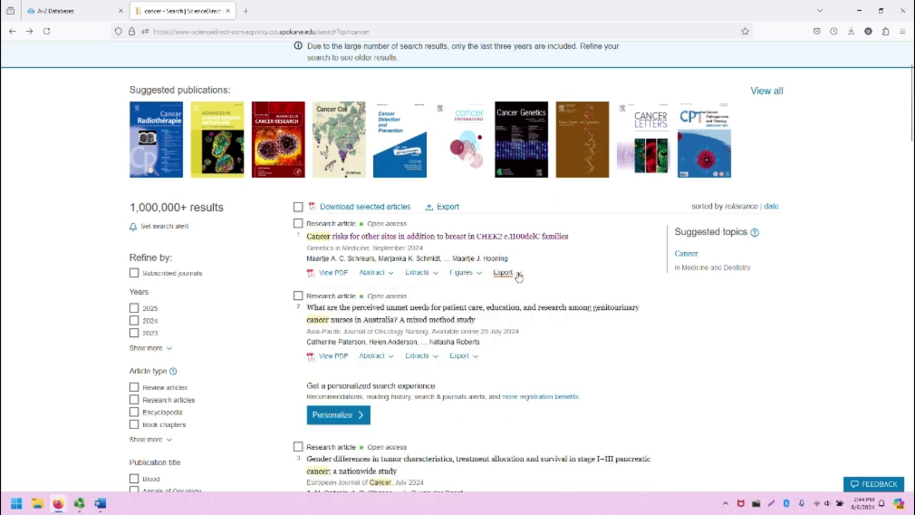
left_click(517, 274)
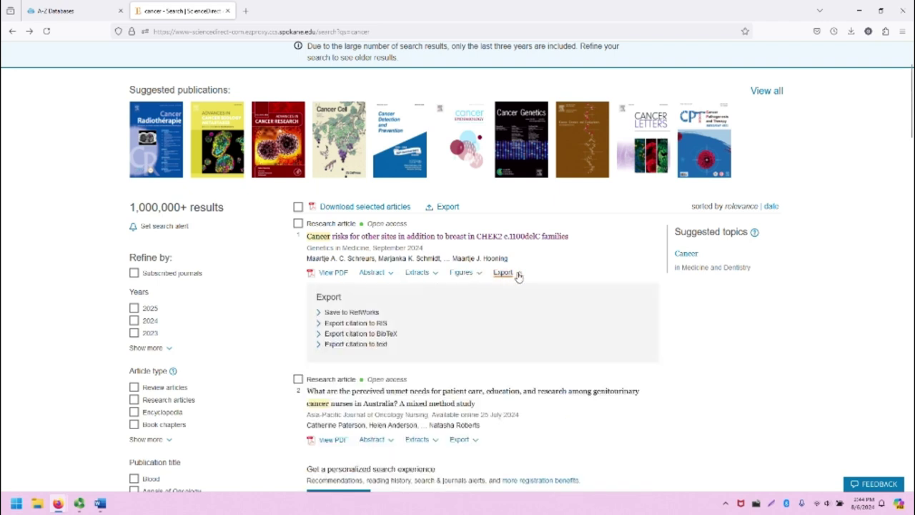
left_click(518, 276)
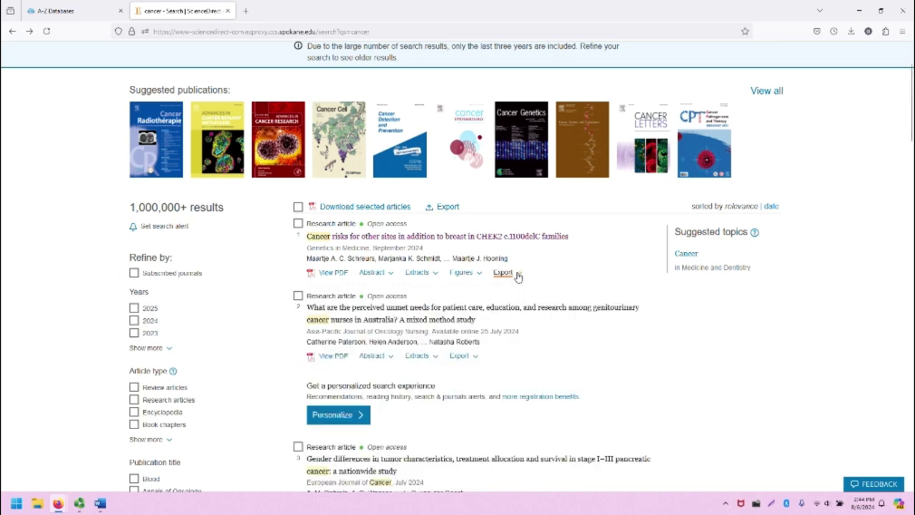
Open the first result, "Cancer risks for other sites in addition to breast in CHEK2 c.1100delC families", and skim its full text
left_click(352, 237)
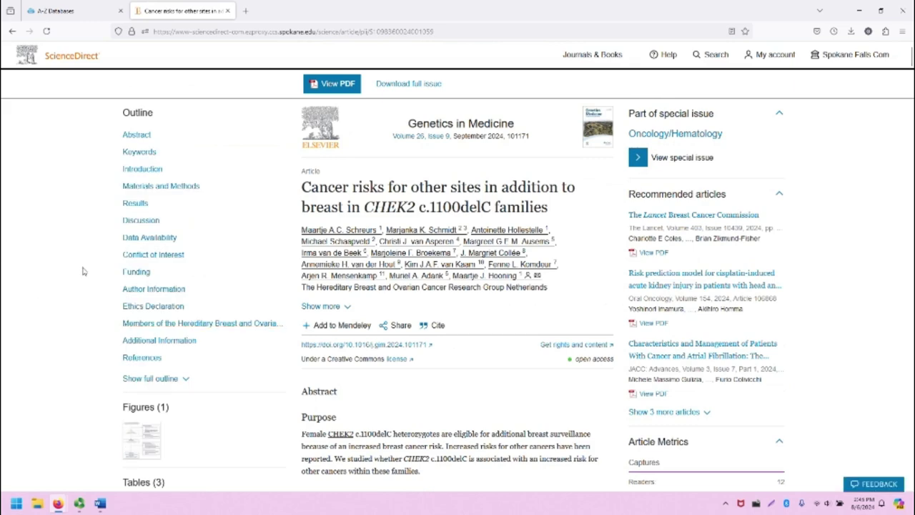
scroll(82, 271, "down", 10)
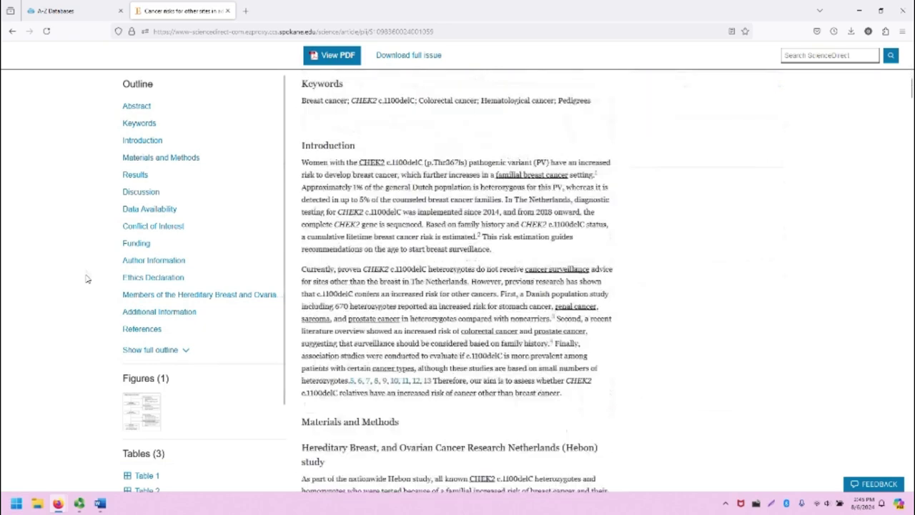
scroll(85, 279, "down", 7)
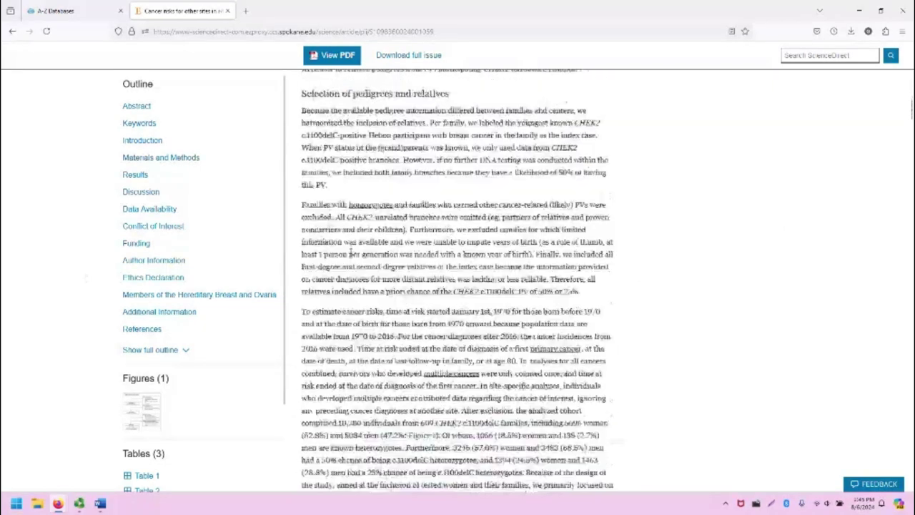
scroll(350, 253, "down", 3)
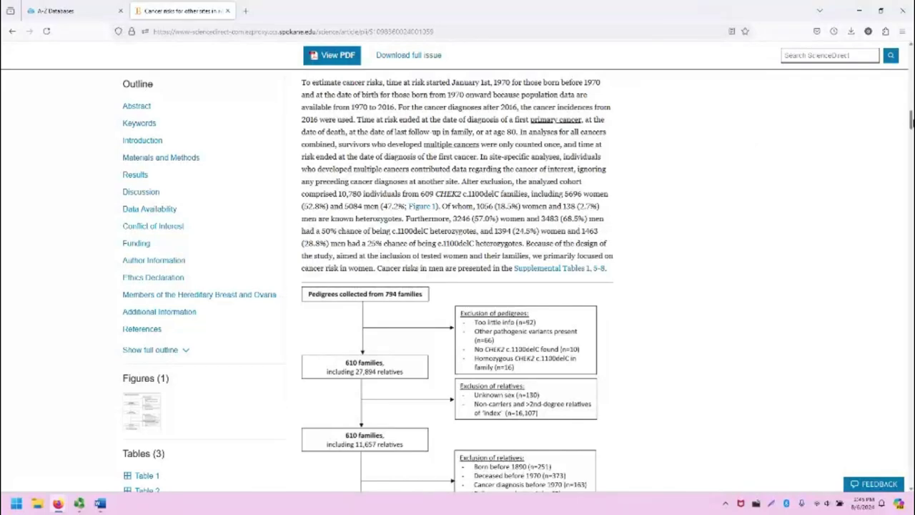
scroll(279, 181, "up", 20)
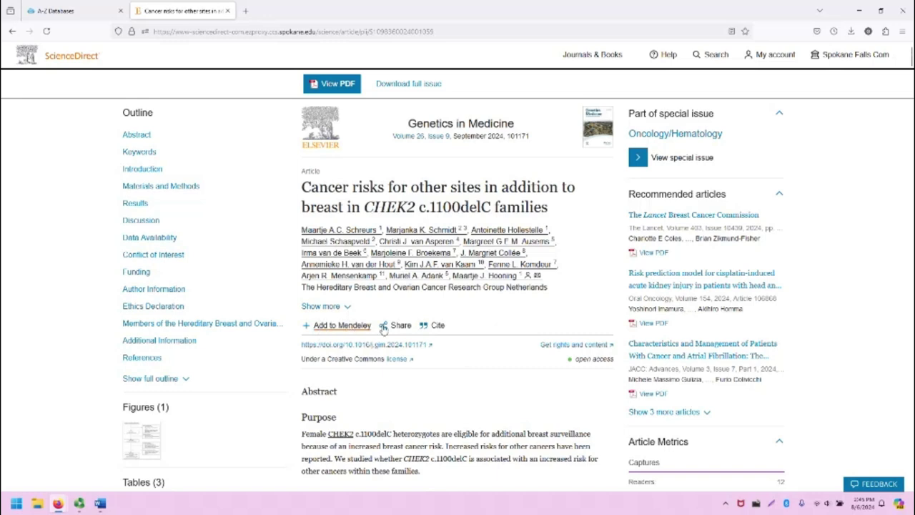
Check the article's citation export options, and look over its outline, figures and tables lists
left_click(438, 326)
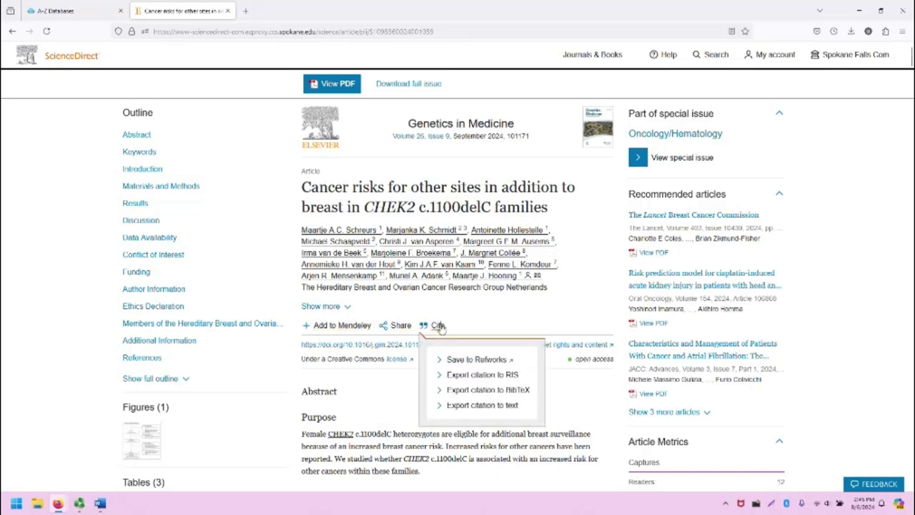
left_click(439, 326)
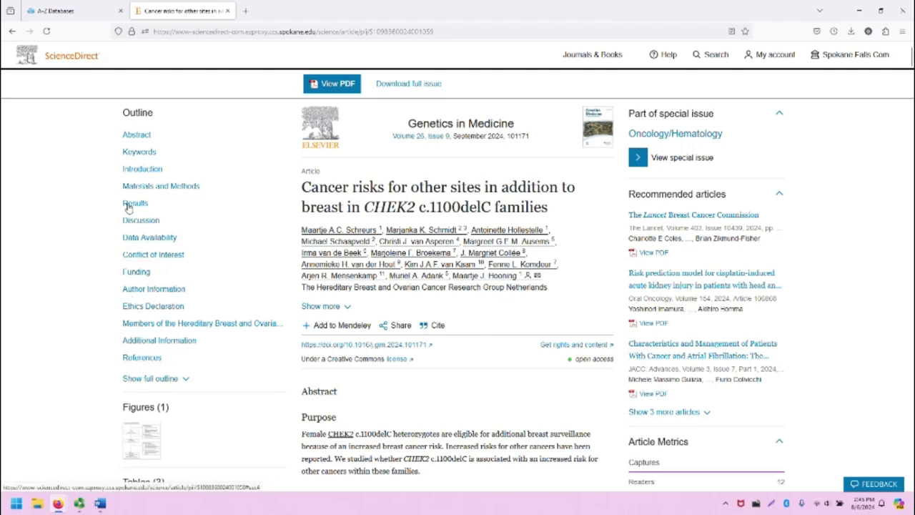
scroll(131, 249, "down", 2)
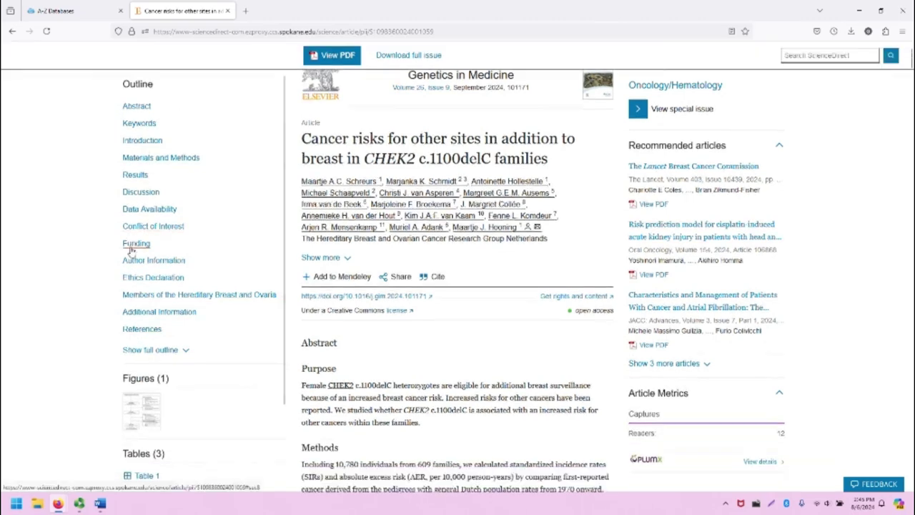
scroll(131, 249, "down", 3)
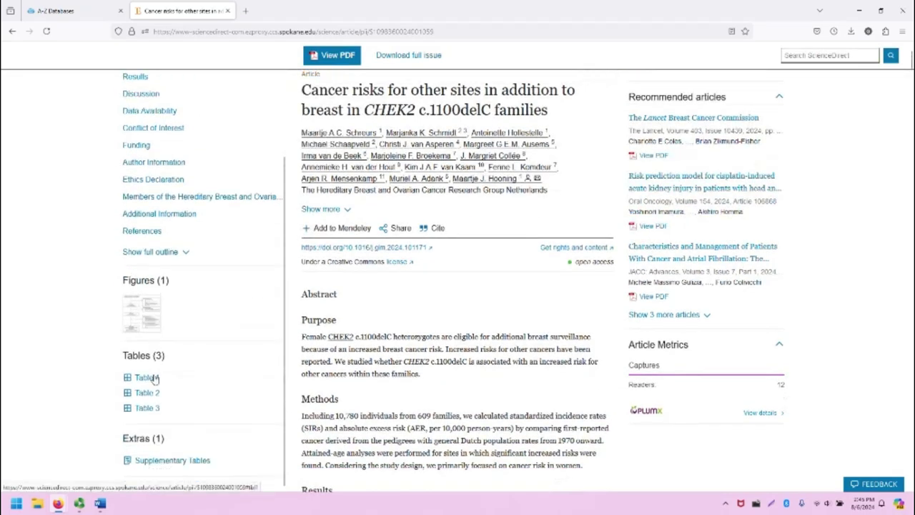
scroll(170, 398, "up", 2)
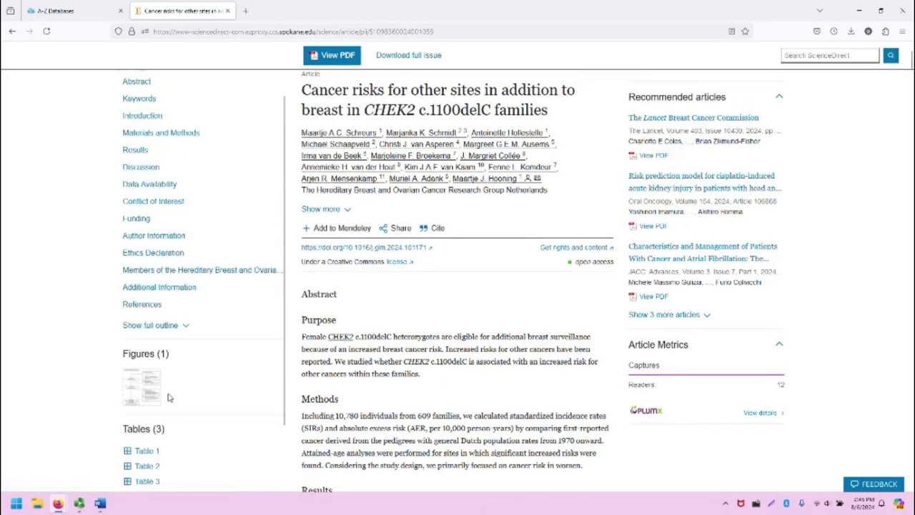
scroll(170, 398, "up", 3)
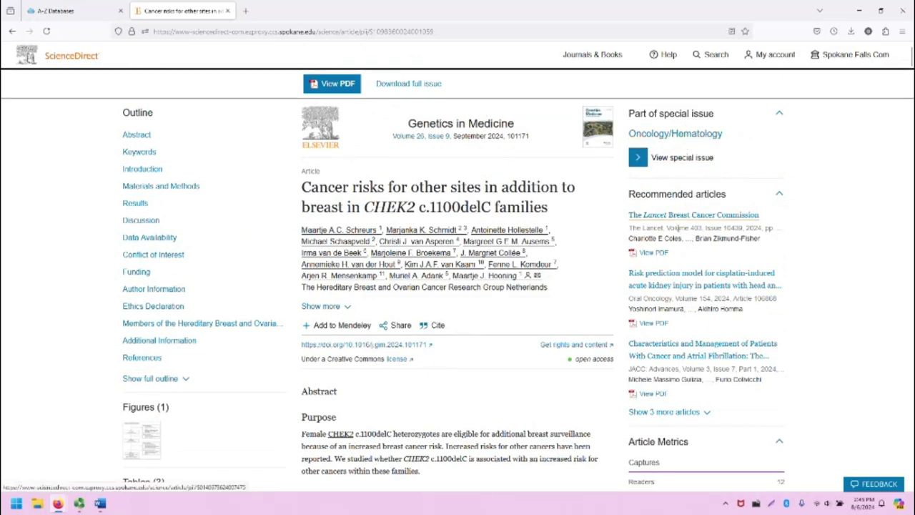
Look over the recommended articles and article metrics beside the article, and return to its beginning
scroll(691, 213, "down", 1)
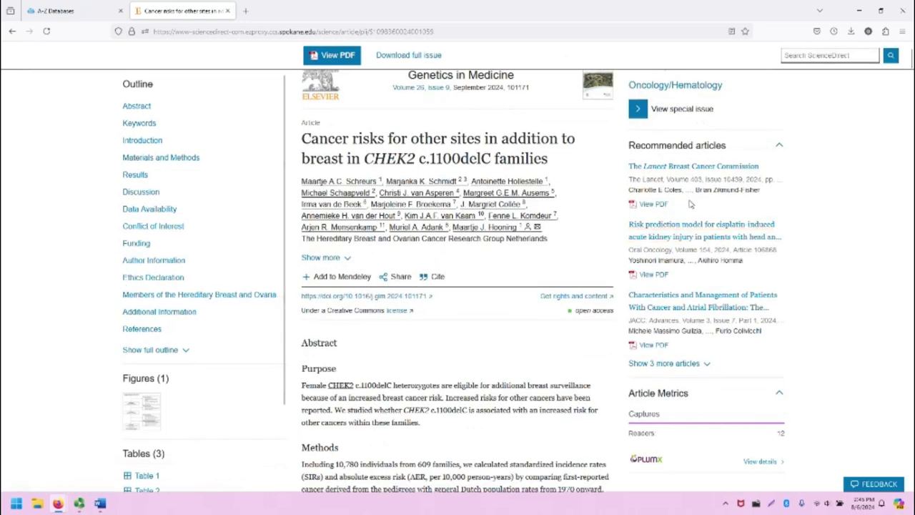
scroll(689, 207, "down", 1)
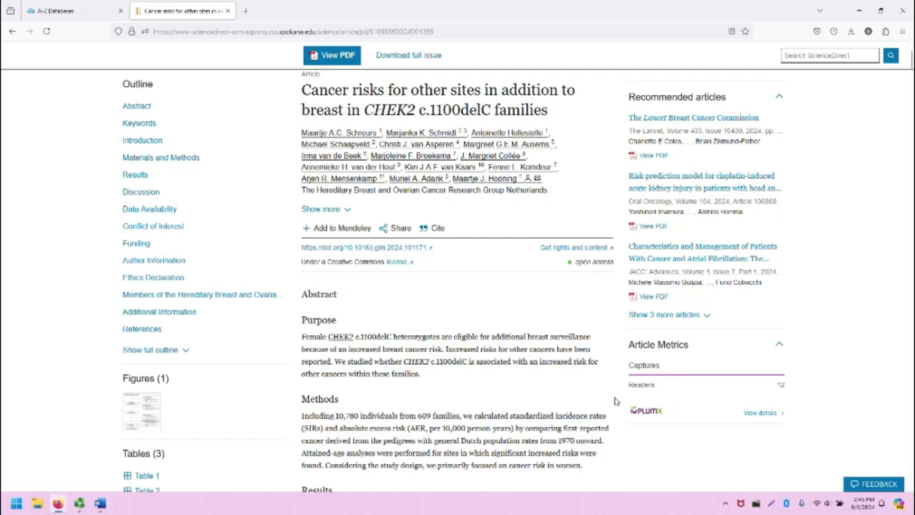
scroll(615, 401, "up", 3)
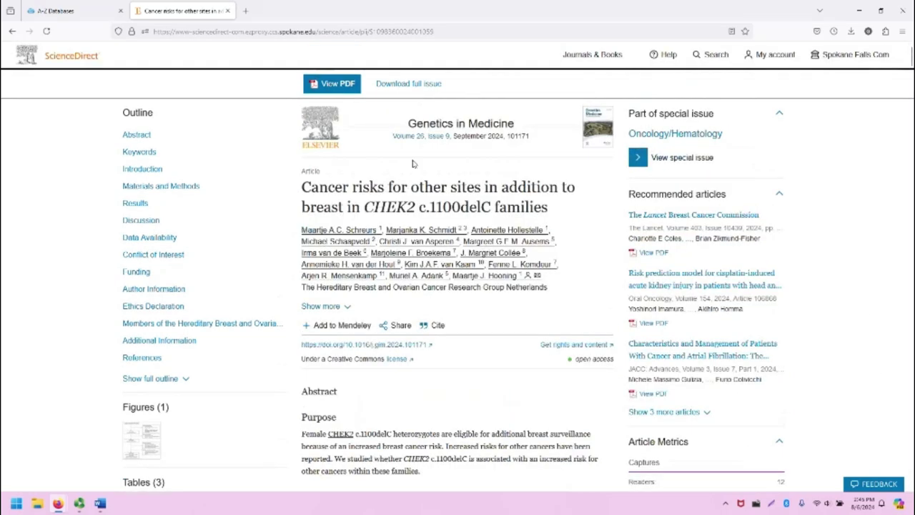
Open the PDF version of the article
left_click(326, 87)
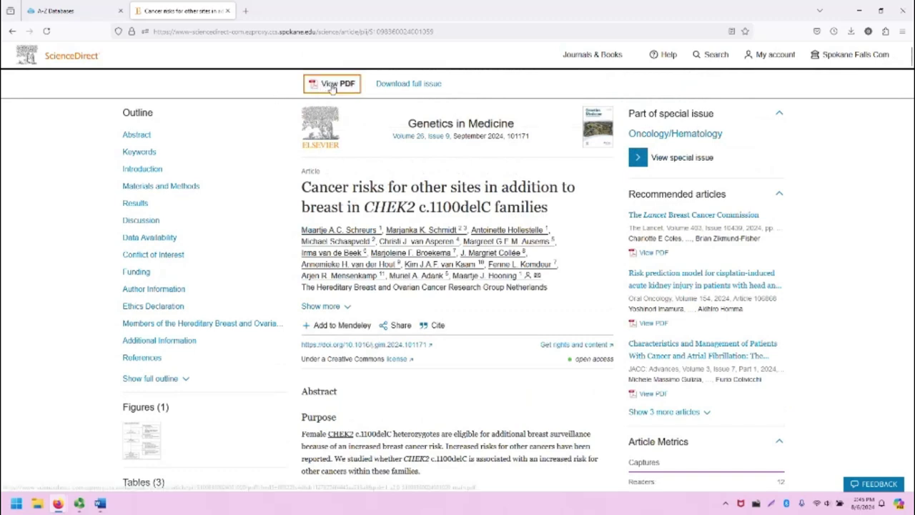